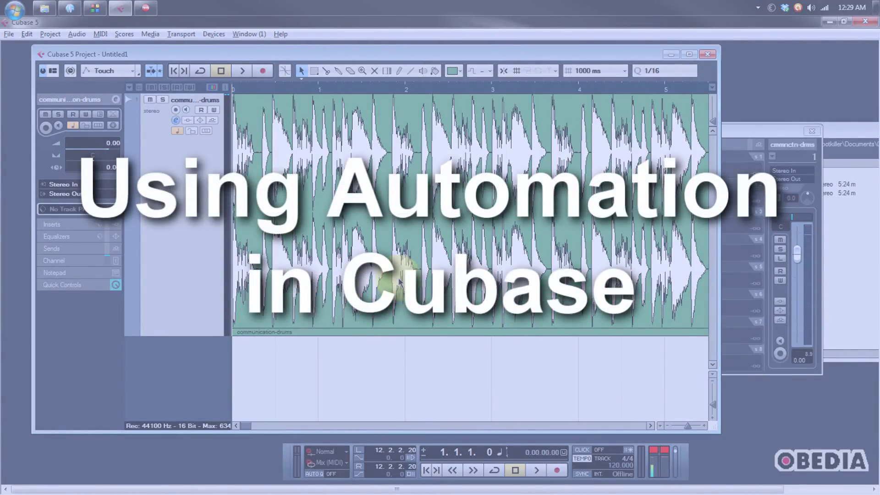
# Move the channel settings window aside to reveal its EQ, then bring the project window forward.
pyautogui.moveTo(756, 137); pyautogui.dragTo(766, 168)
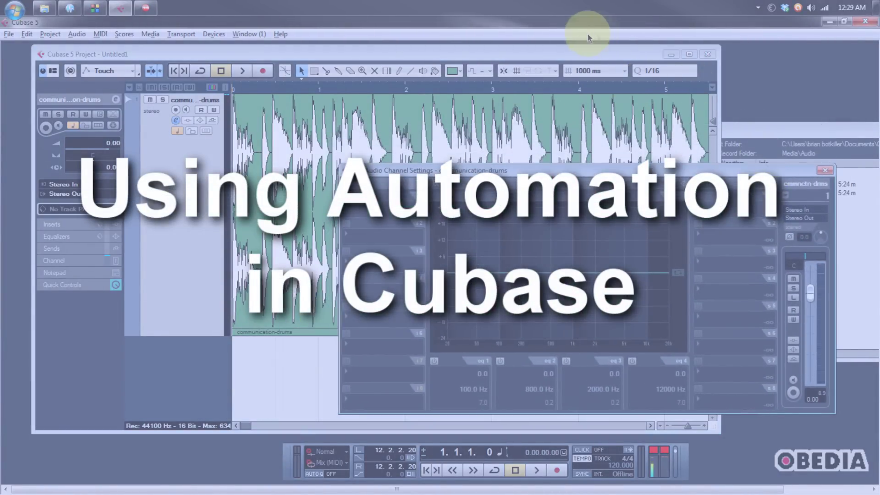
pyautogui.click(573, 54)
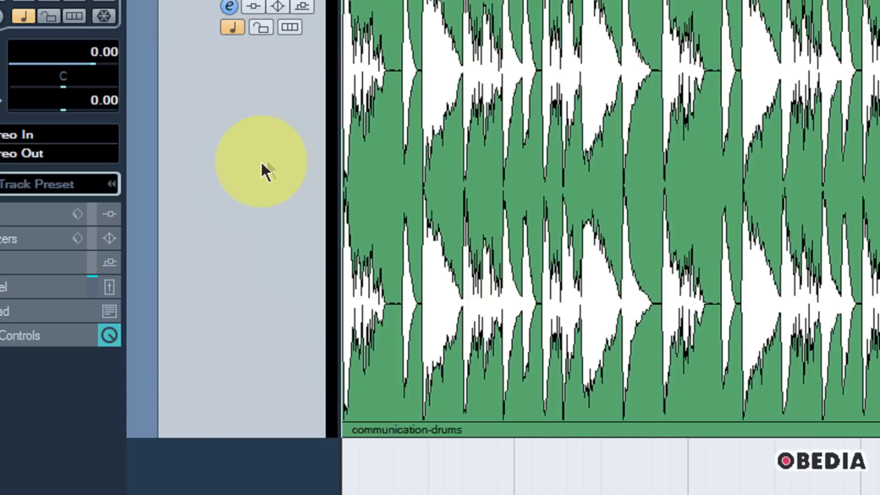
# Show the drum track's automation lane with the parameter kept on Volume, and select it.
pyautogui.rightClick(247, 159)
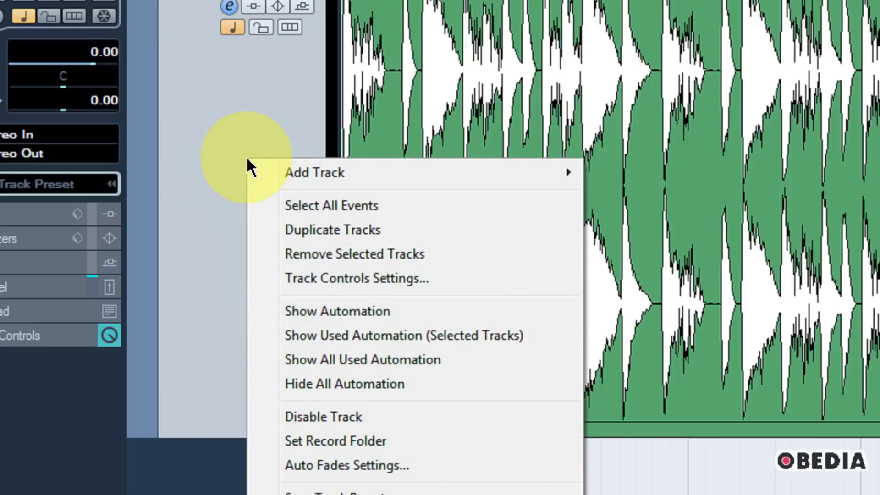
pyautogui.click(375, 309)
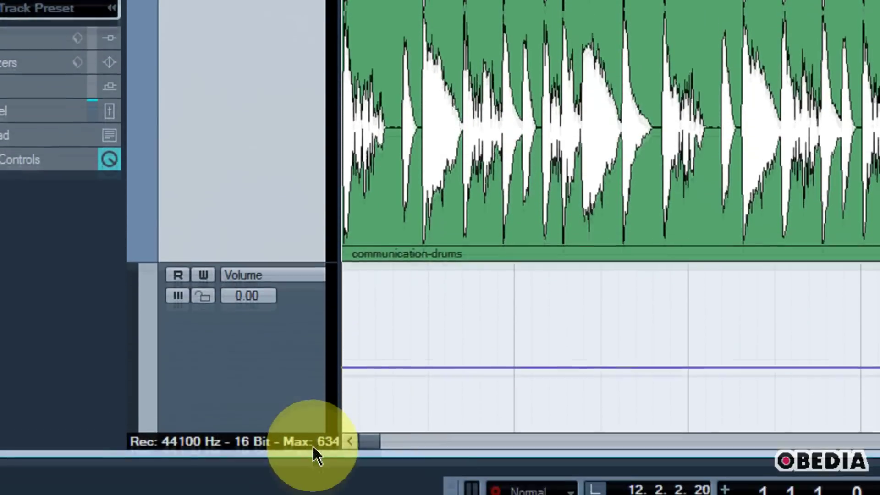
pyautogui.scroll(-5, 301, 307)
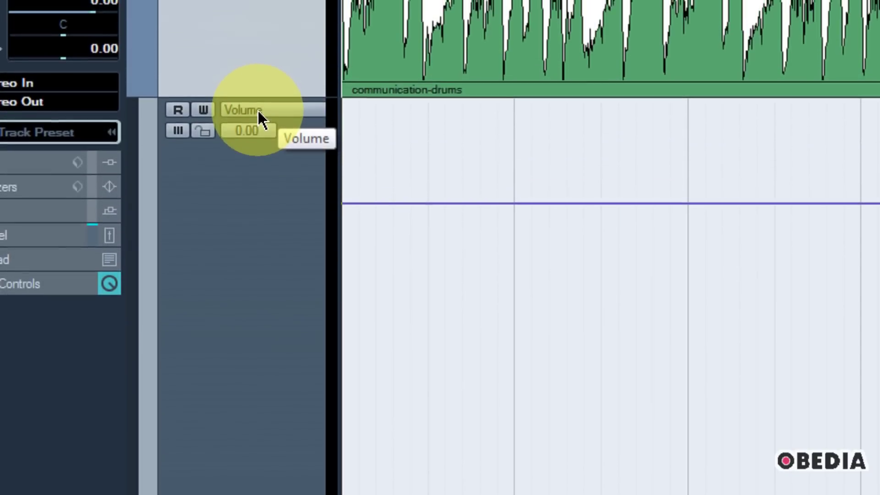
pyautogui.click(259, 112)
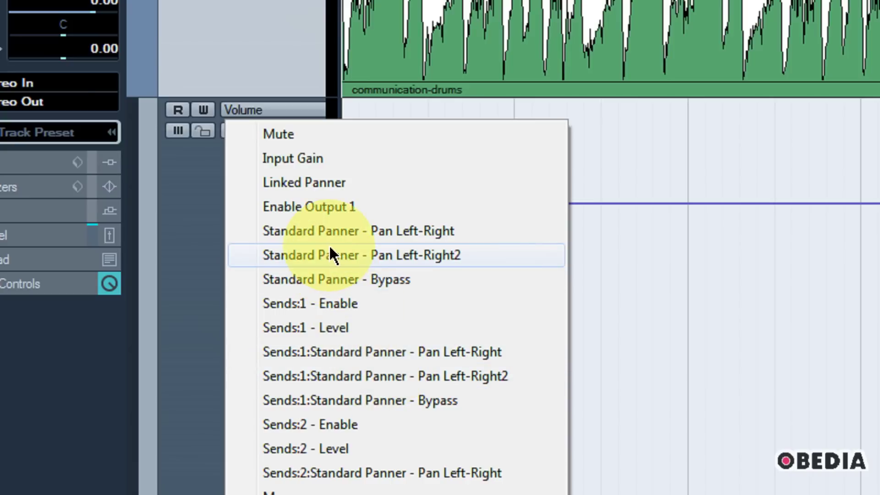
pyautogui.click(198, 235)
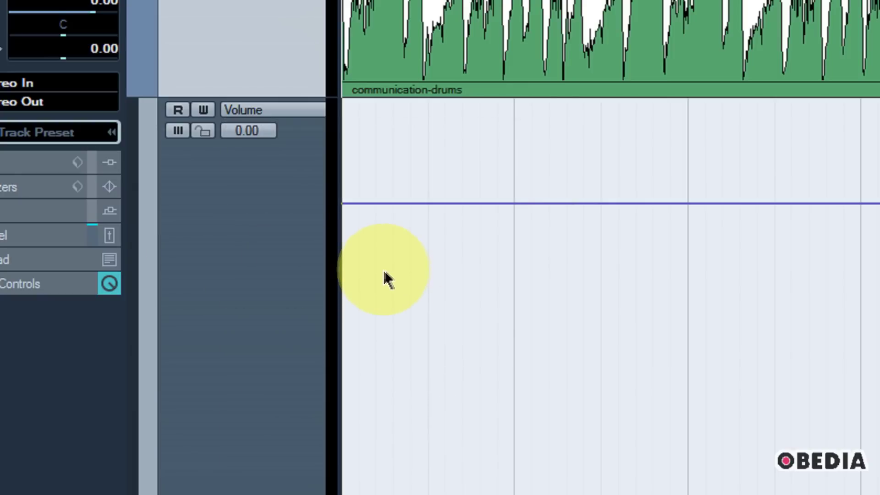
pyautogui.click(249, 280)
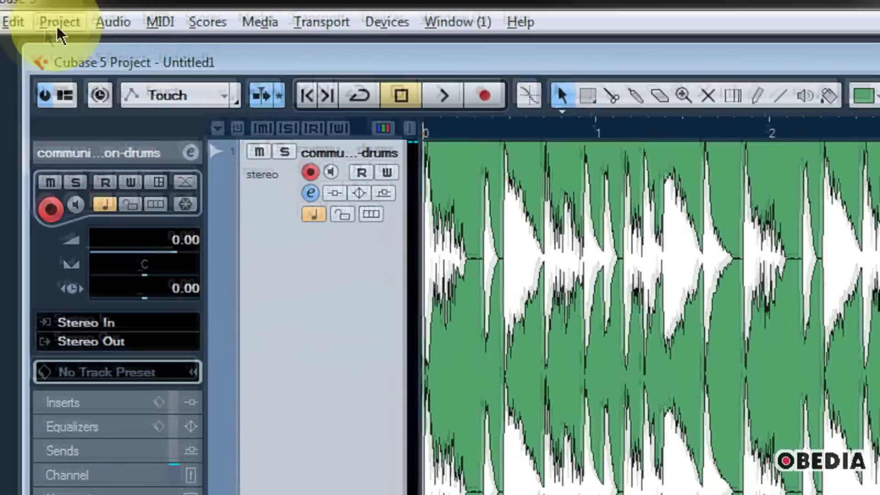
pyautogui.click(59, 25)
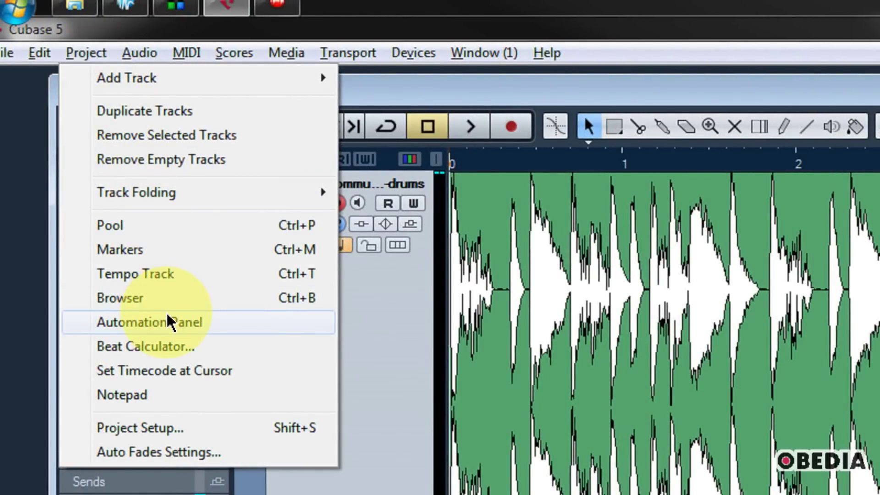
pyautogui.click(170, 322)
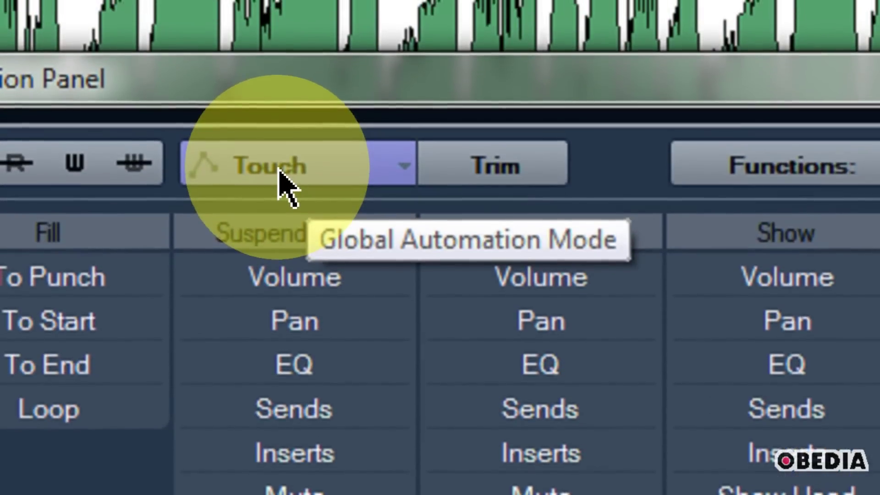
pyautogui.click(282, 178)
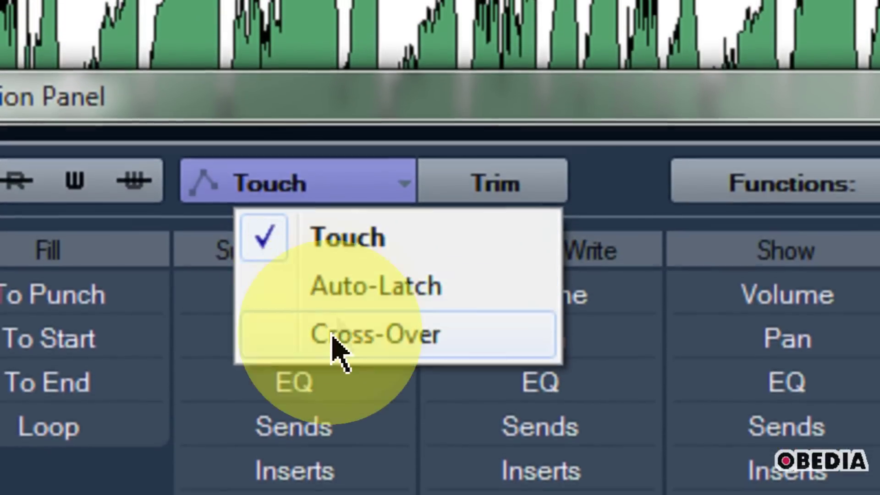
pyautogui.click(573, 133)
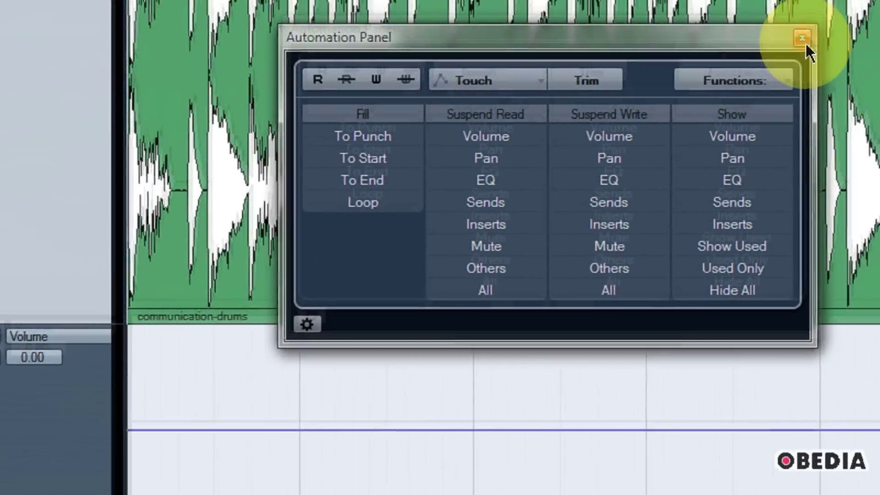
pyautogui.click(815, 12)
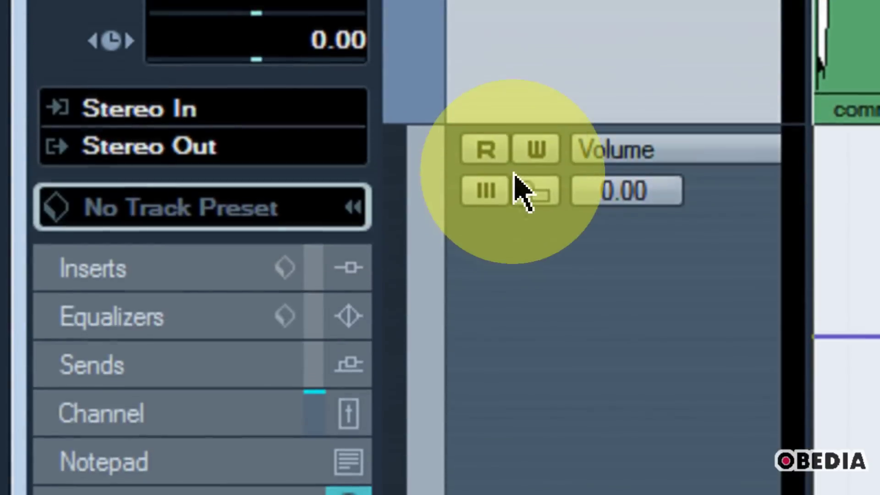
# Turn on Read Enable for the drum track's Volume automation lane.
pyautogui.click(494, 201)
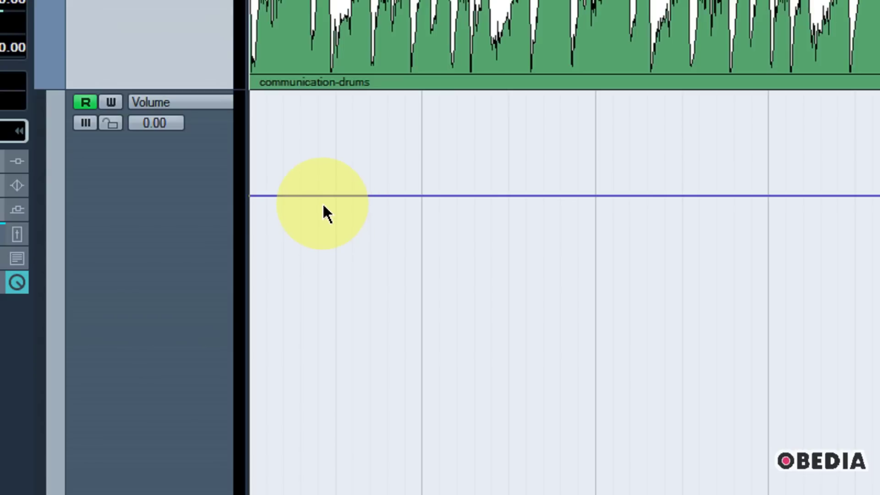
# Add volume points, shape them into dips with the start raised to 2.95, then delete them.
pyautogui.click(311, 195)
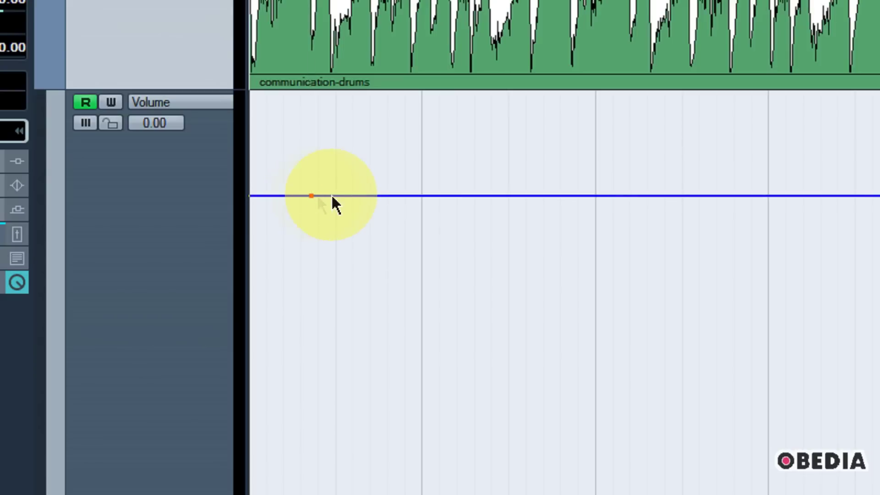
pyautogui.click(333, 196)
pyautogui.click(373, 196)
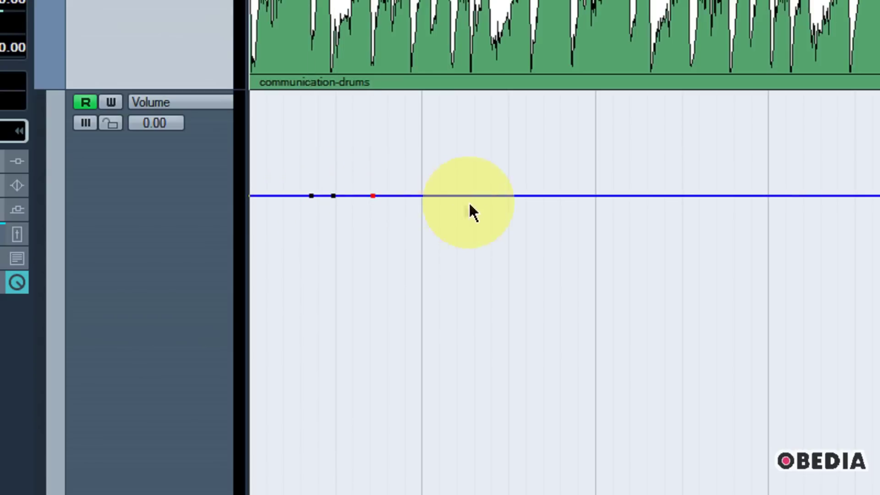
pyautogui.moveTo(468, 197); pyautogui.dragTo(537, 196)
pyautogui.moveTo(373, 196); pyautogui.dragTo(393, 320)
pyautogui.moveTo(468, 196); pyautogui.dragTo(486, 313)
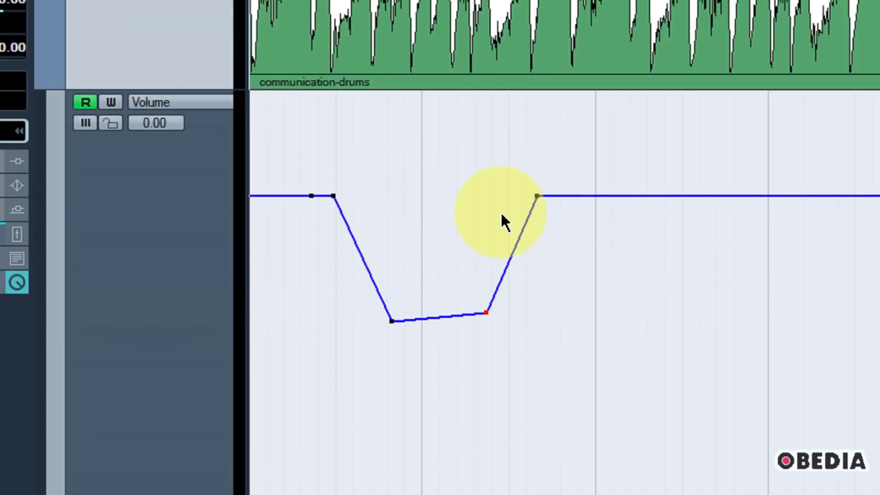
pyautogui.moveTo(539, 198); pyautogui.dragTo(579, 142)
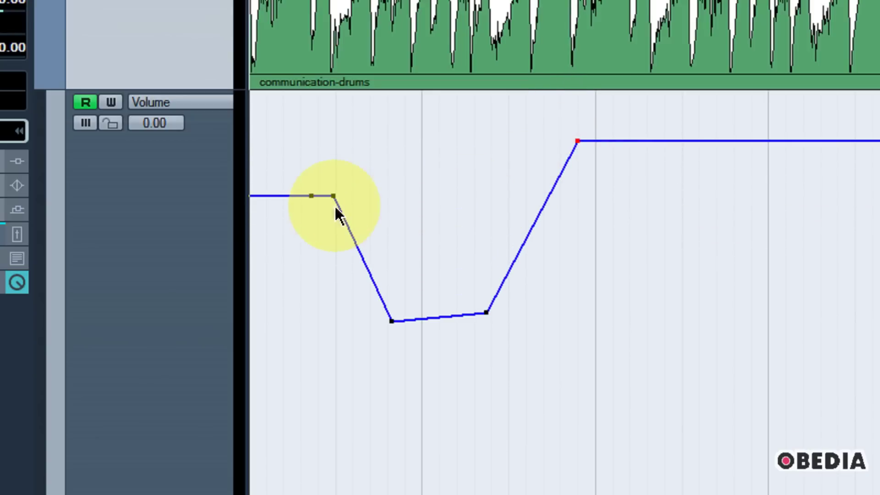
pyautogui.moveTo(312, 195); pyautogui.dragTo(293, 154)
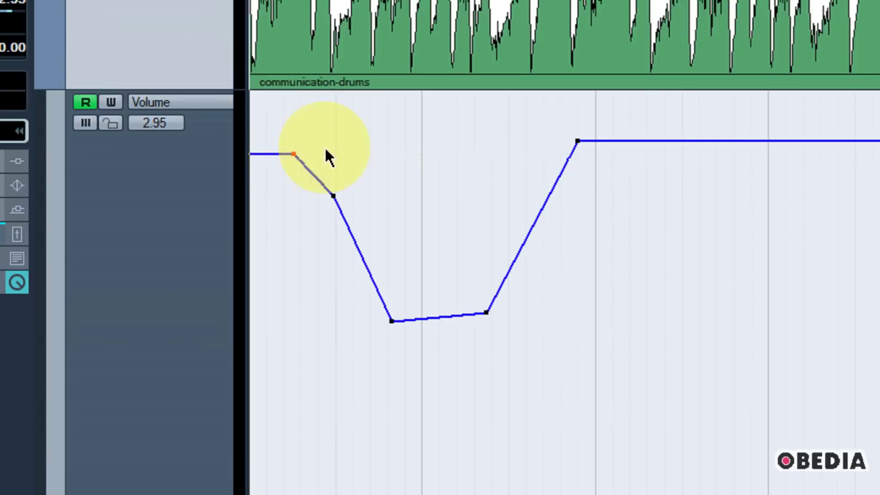
pyautogui.moveTo(732, 245); pyautogui.dragTo(248, 124)
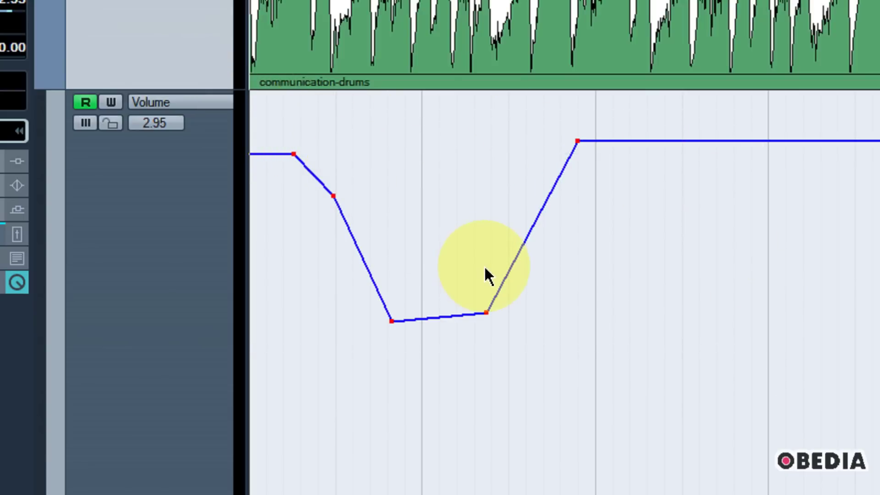
pyautogui.press('Delete')
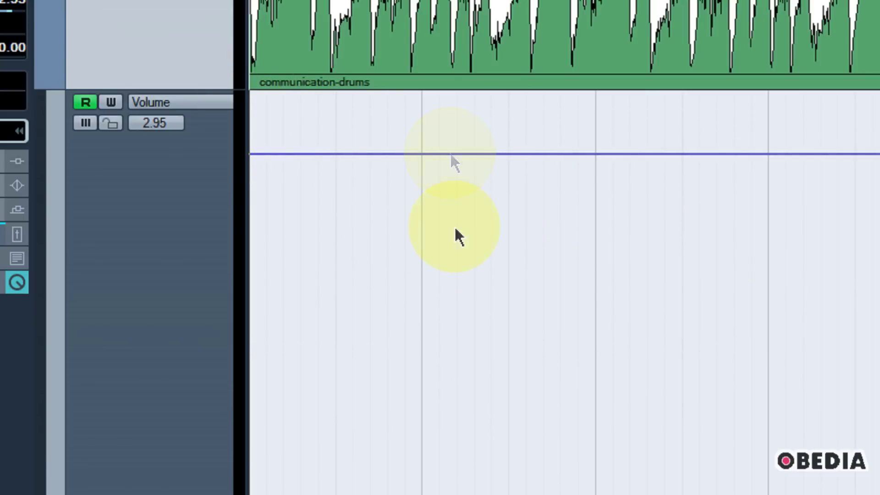
# Create a trial three-point V-shaped volume dip, then delete it again.
pyautogui.click(330, 154)
pyautogui.click(512, 155)
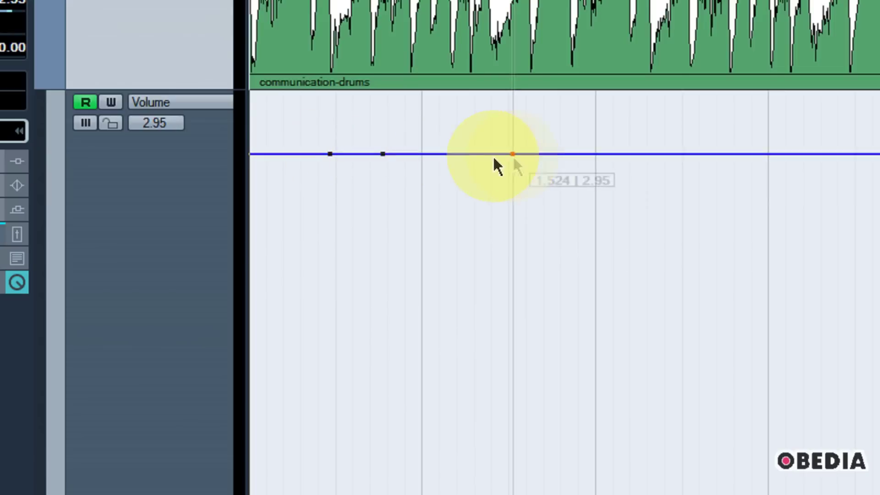
pyautogui.moveTo(383, 154); pyautogui.dragTo(458, 340)
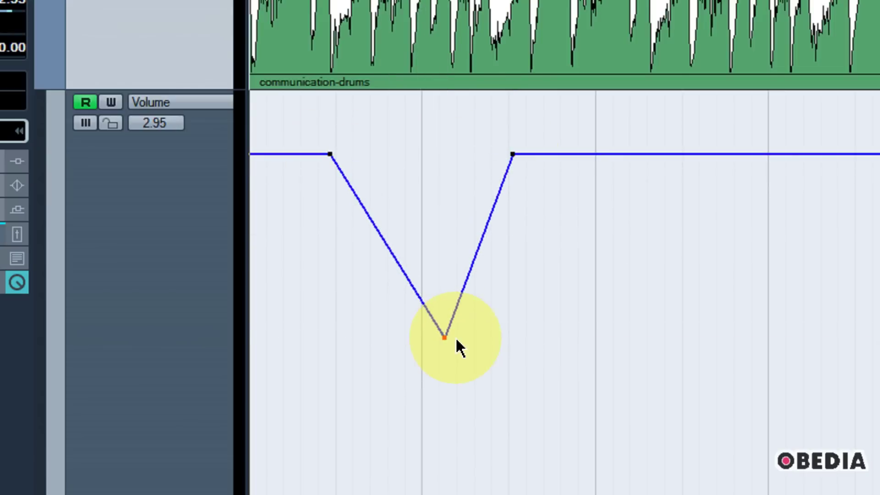
pyautogui.moveTo(760, 363); pyautogui.dragTo(237, 106)
pyautogui.press('Delete')
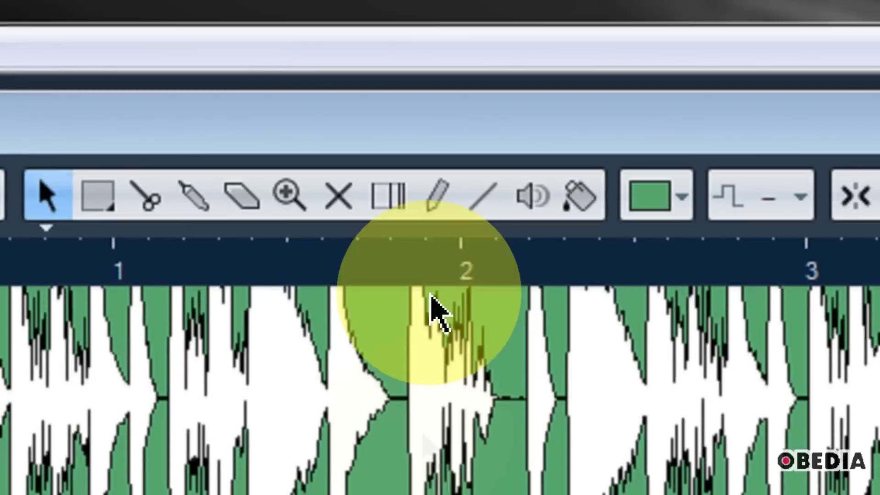
# Draw a freehand rounded U-shaped dip-and-rise curve on the Volume lane with the pencil tool.
pyautogui.click(450, 227)
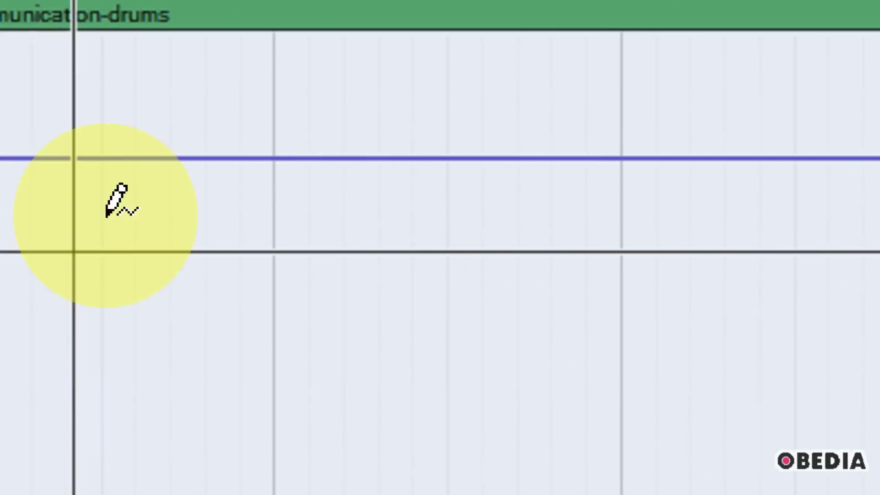
pyautogui.moveTo(67, 160); pyautogui.dragTo(113, 232)
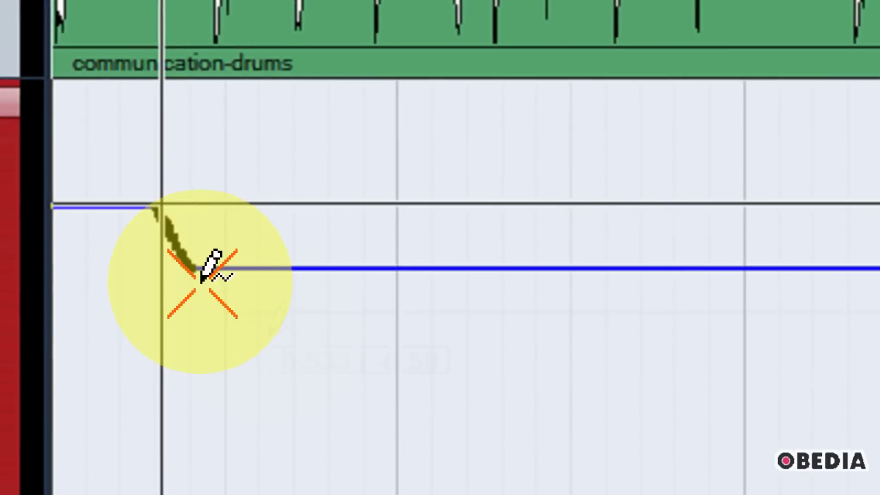
pyautogui.moveTo(202, 280)
pyautogui.mouseDown()
pyautogui.moveTo(420, 391)
pyautogui.moveTo(591, 399)
pyautogui.moveTo(766, 335)
pyautogui.moveTo(870, 243)
pyautogui.mouseUp()
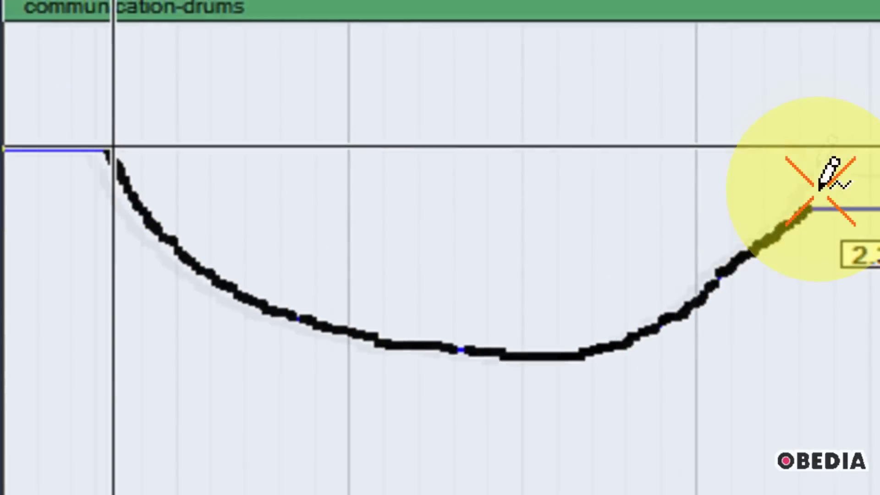
pyautogui.moveTo(821, 190); pyautogui.dragTo(792, 164)
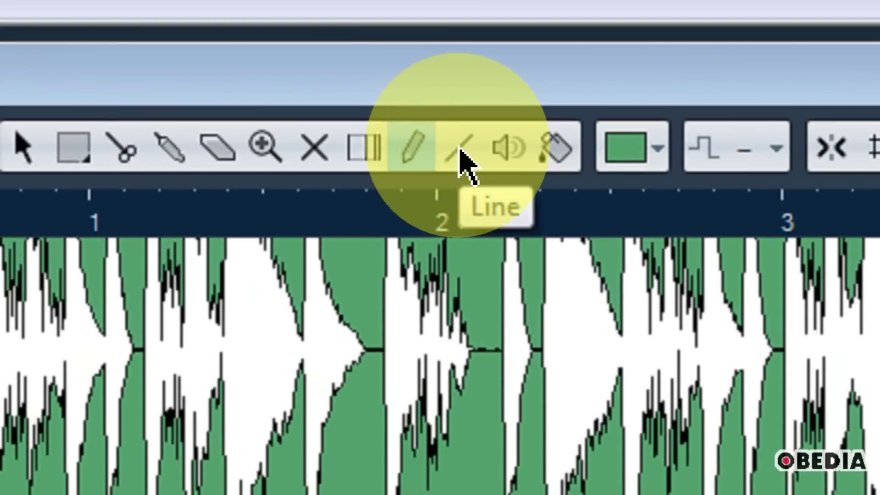
# Draw three straight V-shaped volume dips and a sharp upward spike with the Line tool.
pyautogui.click(462, 122)
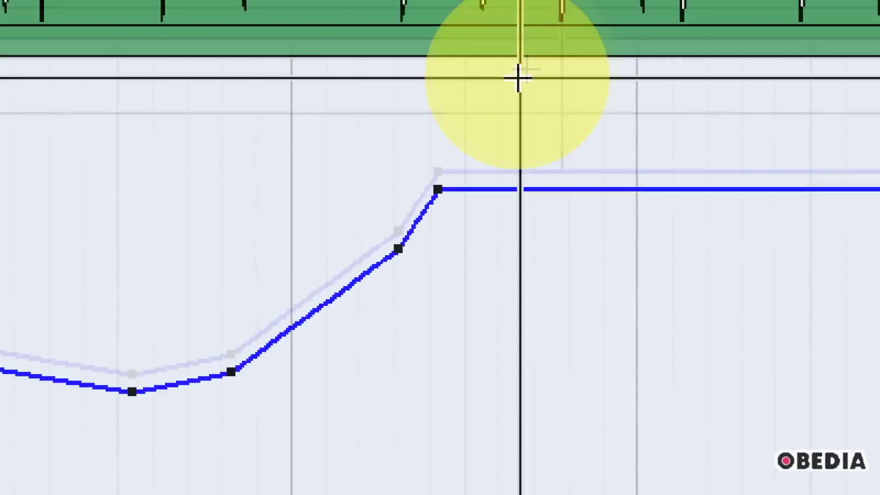
pyautogui.moveTo(624, 304); pyautogui.dragTo(730, 479)
pyautogui.moveTo(631, 371); pyautogui.dragTo(632, 371)
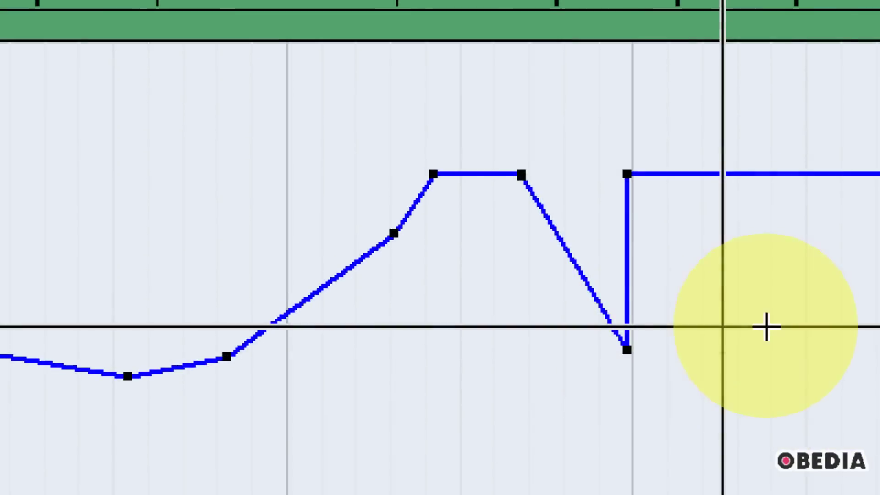
pyautogui.moveTo(768, 206); pyautogui.dragTo(847, 375)
pyautogui.moveTo(760, 353); pyautogui.dragTo(761, 352)
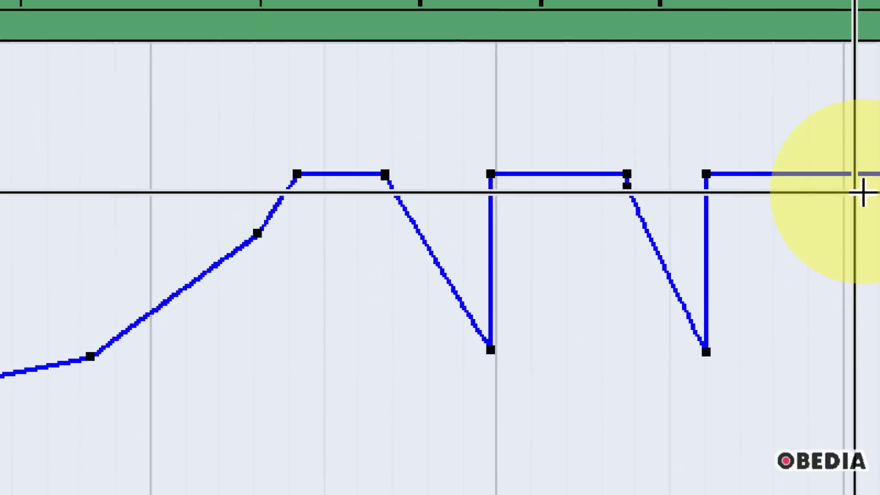
pyautogui.moveTo(844, 192); pyautogui.dragTo(688, 350)
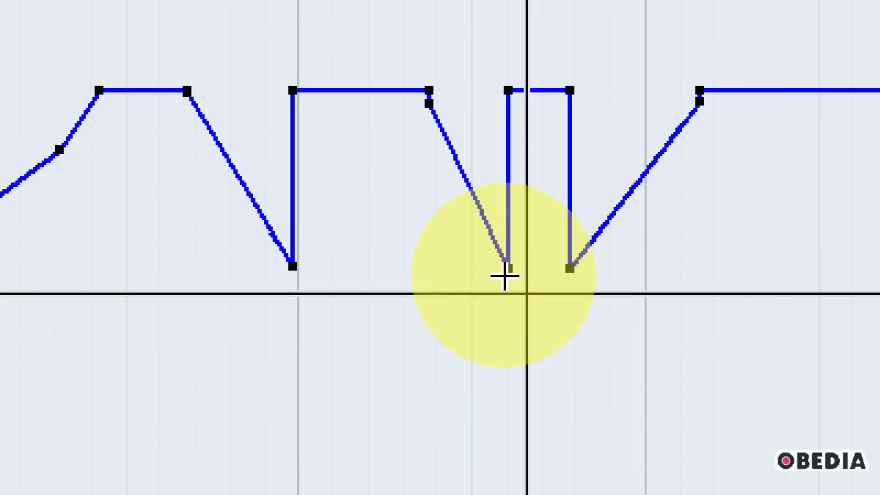
pyautogui.moveTo(367, 103); pyautogui.dragTo(425, 20)
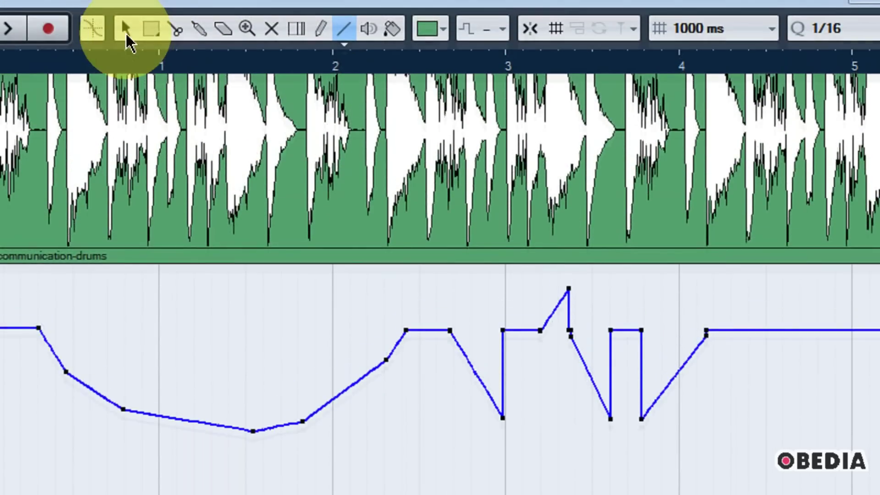
# Marquee-select all drawn volume points and delete them, leaving a flat line at 2.95.
pyautogui.click(126, 34)
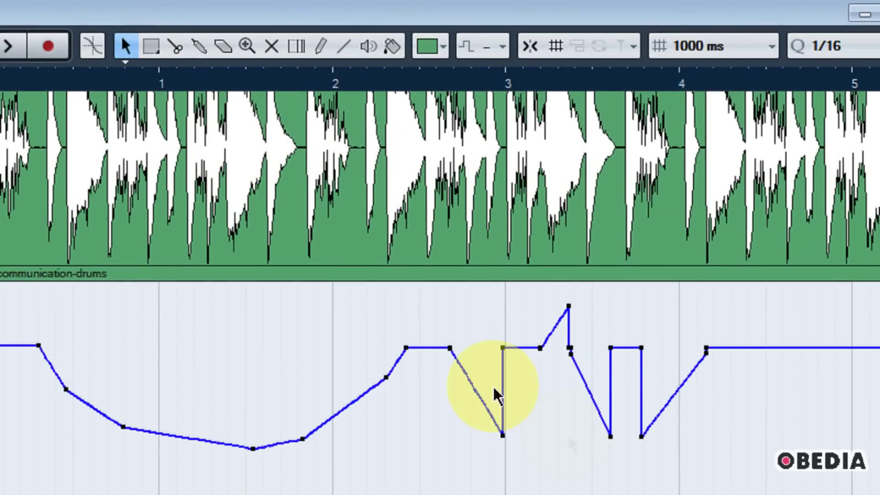
pyautogui.moveTo(781, 466); pyautogui.dragTo(22, 238)
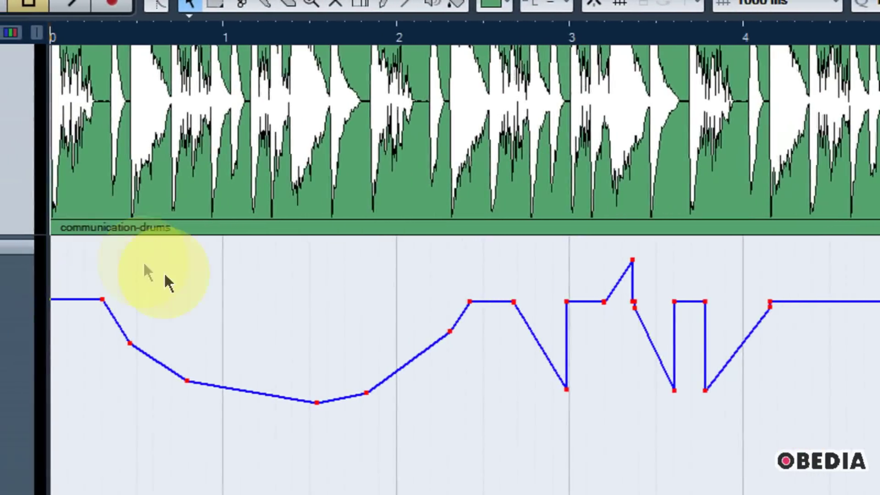
pyautogui.press('Delete')
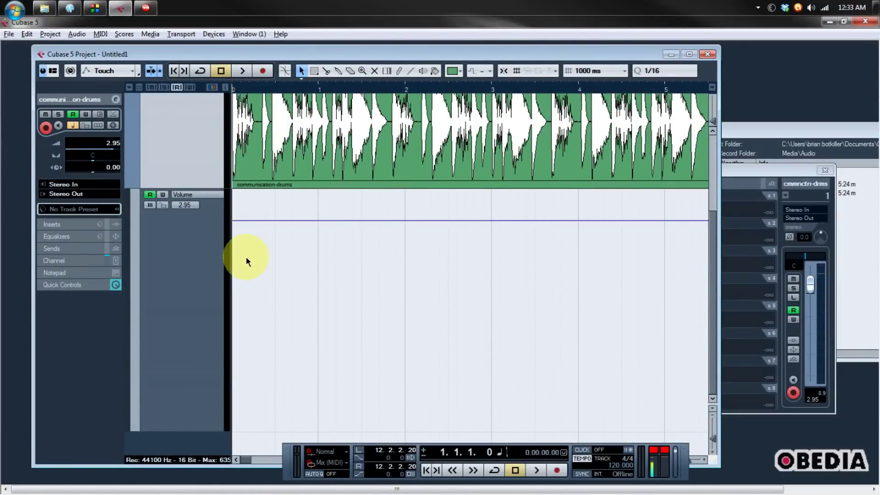
# Select the Volume automation track and switch on its W (Write Enable) button.
pyautogui.click(197, 256)
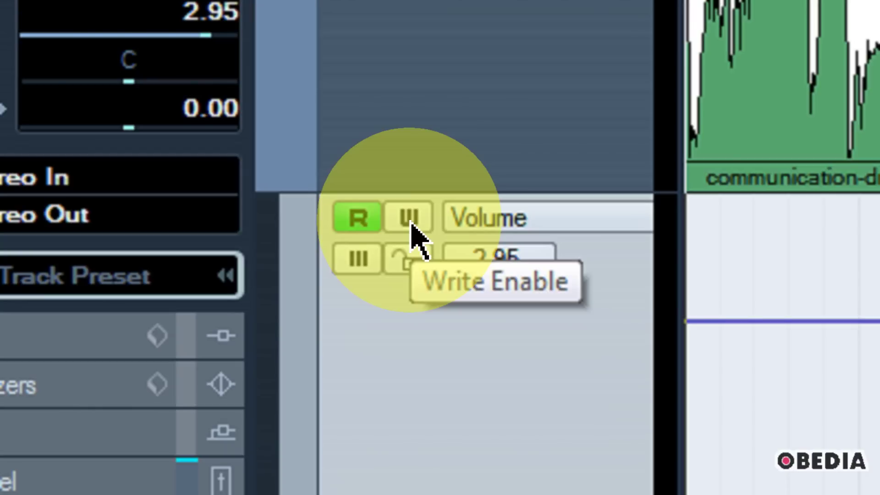
pyautogui.click(410, 222)
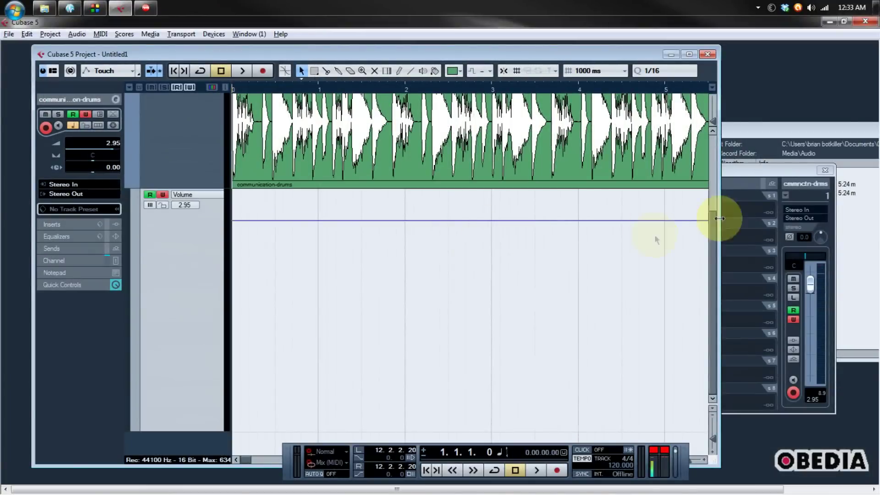
# Ride the drums' channel volume fader during playback, recording dips and peaks that end at 0.60.
pyautogui.click(762, 233)
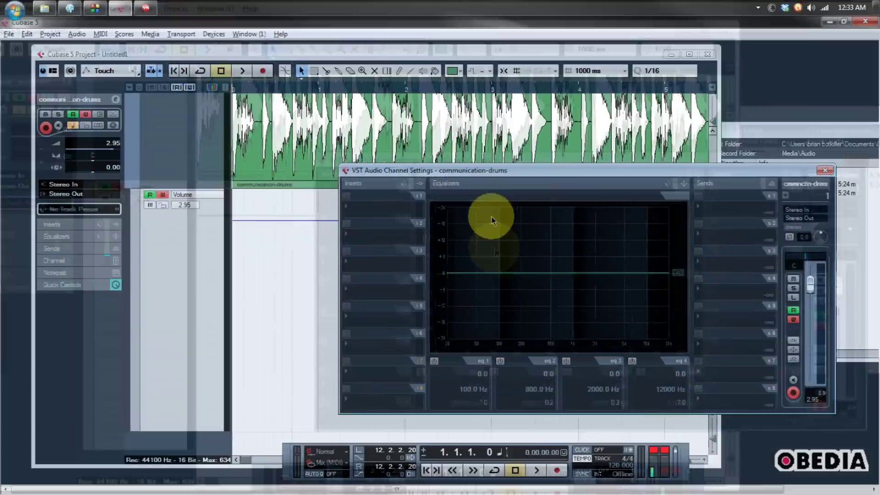
pyautogui.moveTo(480, 174); pyautogui.dragTo(541, 159)
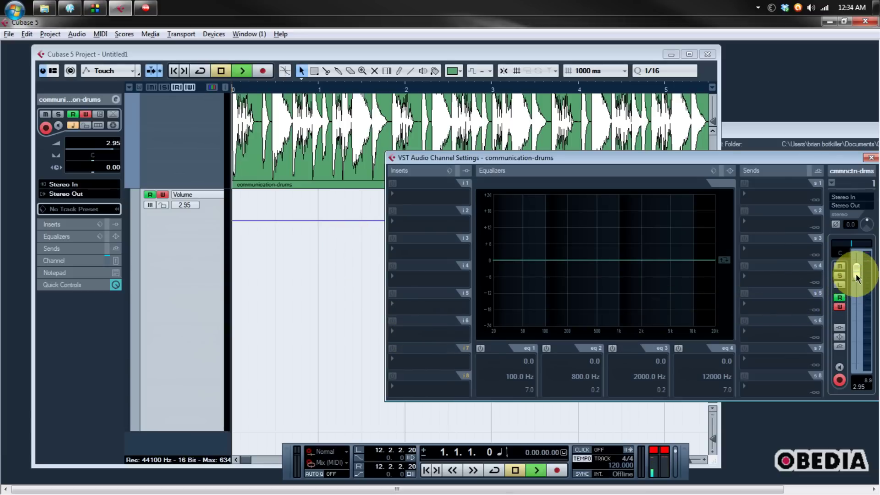
pyautogui.moveTo(856, 277)
pyautogui.mouseDown()
pyautogui.moveTo(859, 323)
pyautogui.moveTo(855, 252)
pyautogui.moveTo(855, 292)
pyautogui.moveTo(854, 252)
pyautogui.moveTo(852, 276)
pyautogui.mouseUp()
pyautogui.moveTo(625, 158); pyautogui.dragTo(628, 230)
pyautogui.moveTo(284, 88); pyautogui.dragTo(208, 120)
pyautogui.click(424, 225)
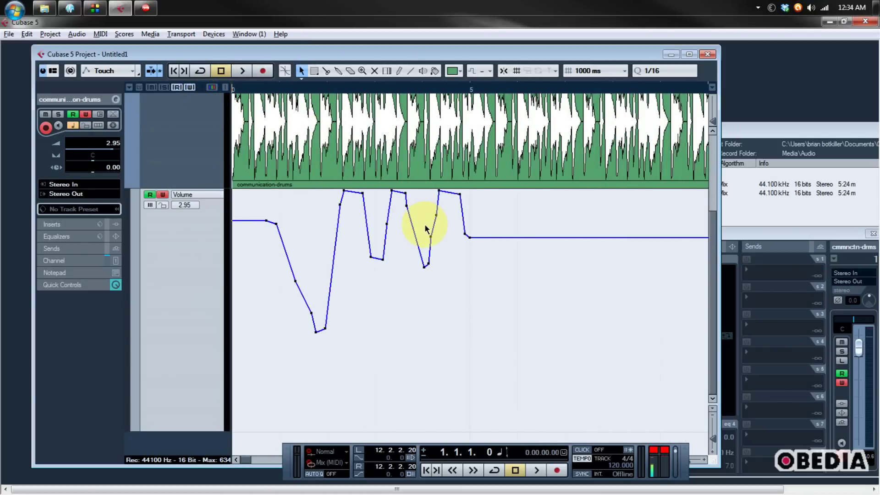
pyautogui.click(293, 100)
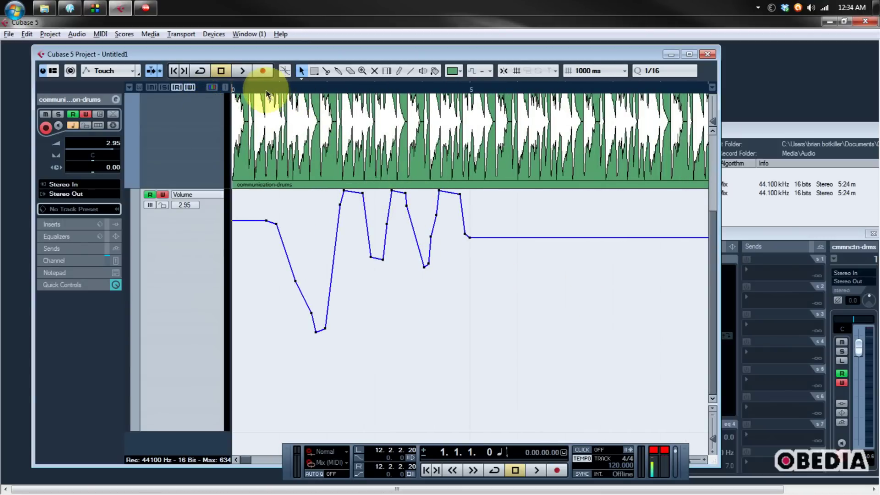
pyautogui.moveTo(263, 90); pyautogui.dragTo(255, 98)
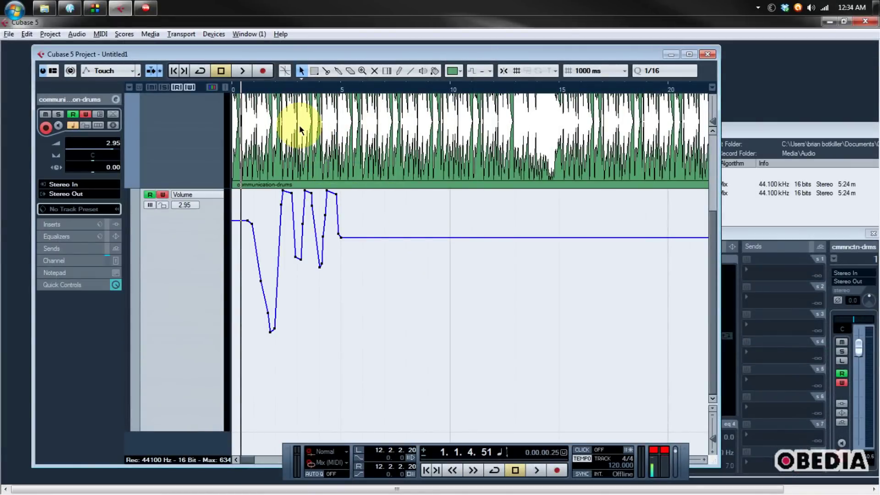
pyautogui.press('space')
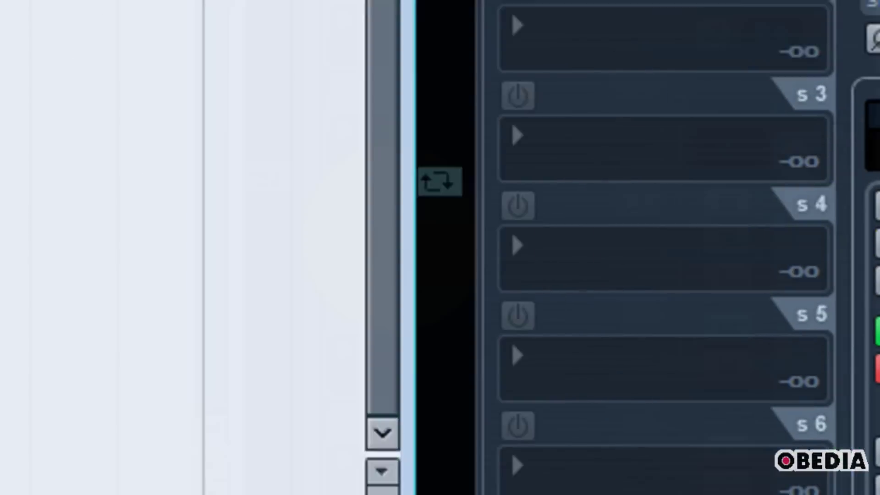
pyautogui.press('space')
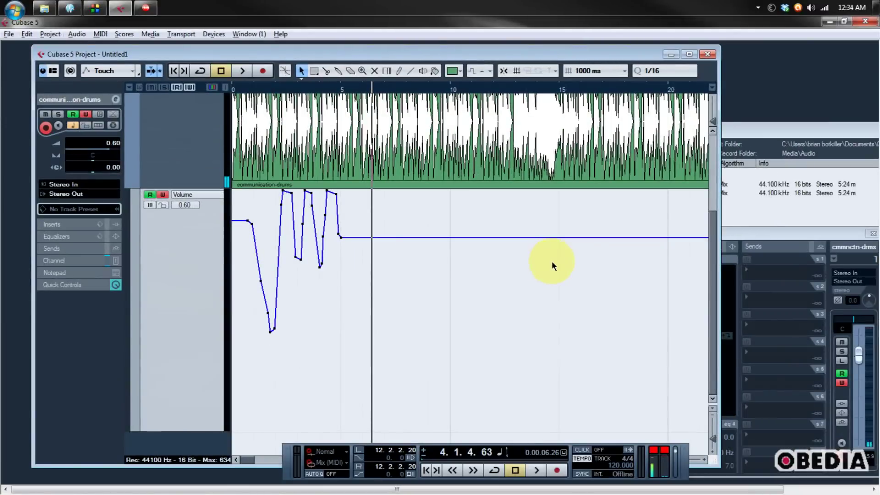
pyautogui.click(739, 238)
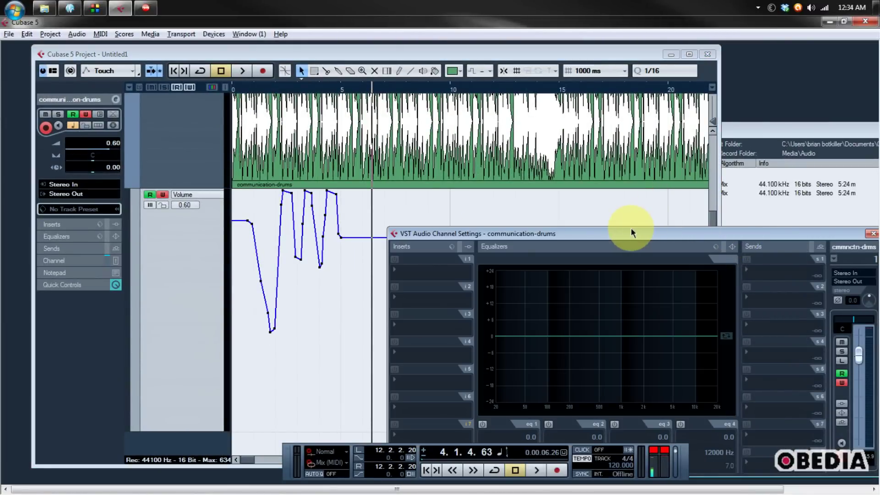
pyautogui.moveTo(632, 229); pyautogui.dragTo(605, 179)
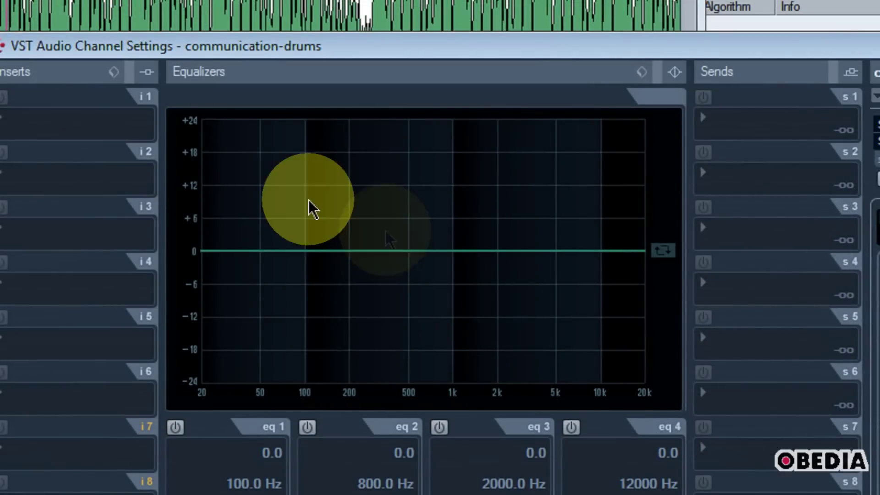
pyautogui.moveTo(412, 193); pyautogui.dragTo(415, 165)
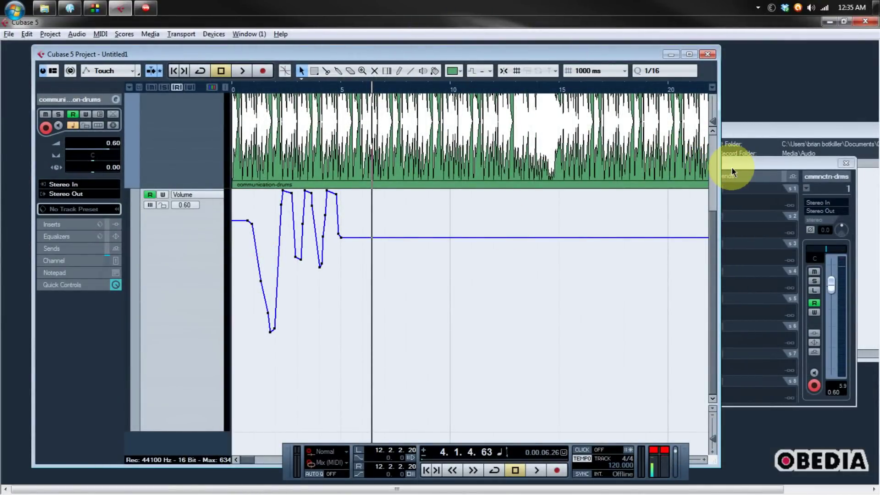
# Move the channel settings window, adjust the timeline zoom, and enlarge the drums track with Alt+Down.
pyautogui.moveTo(732, 172); pyautogui.dragTo(610, 177)
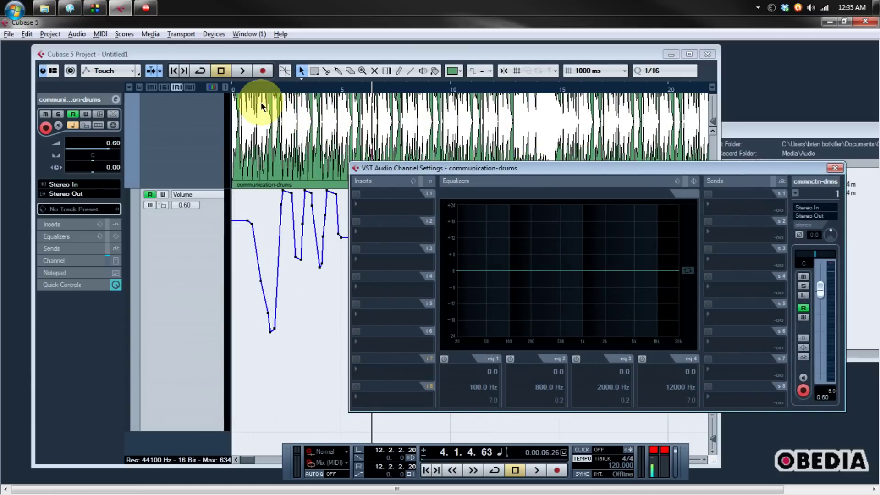
pyautogui.moveTo(246, 89); pyautogui.dragTo(247, 110)
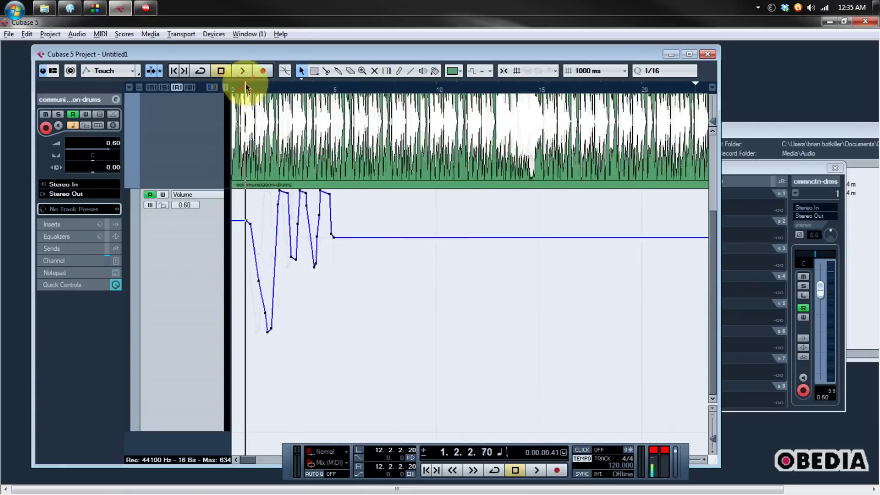
pyautogui.moveTo(246, 87); pyautogui.dragTo(220, 71)
pyautogui.hotkey('alt', 'Down')
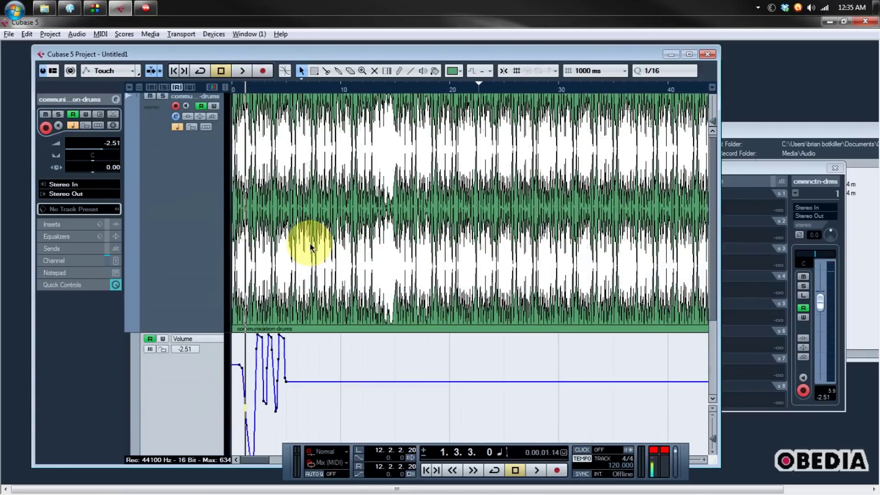